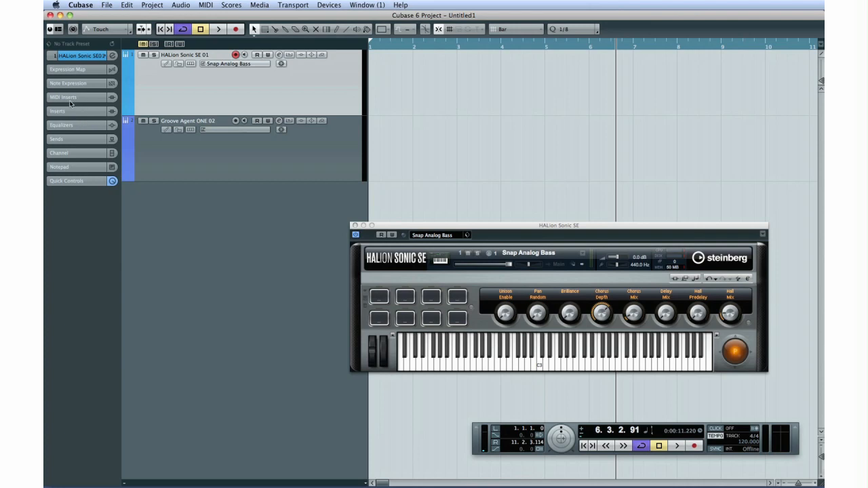
Show the available MIDI insert effects for the first insert slot of the HALion Sonic SE 01 track.
left_click(70, 101)
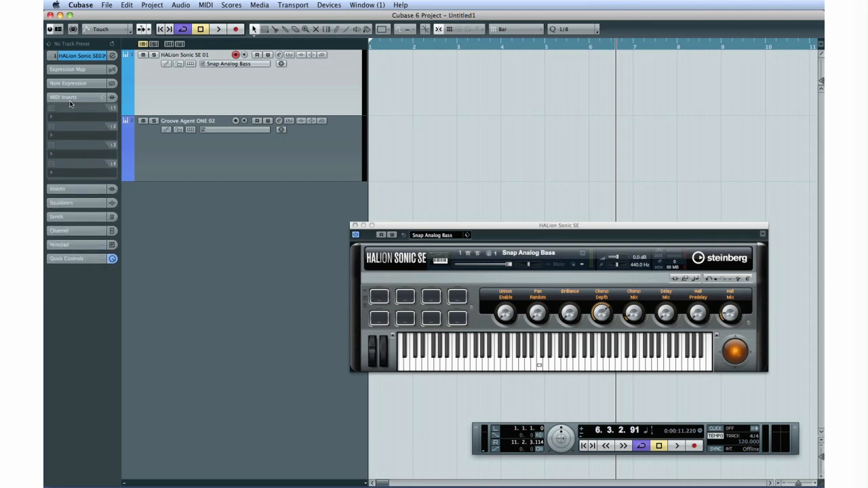
left_click(70, 119)
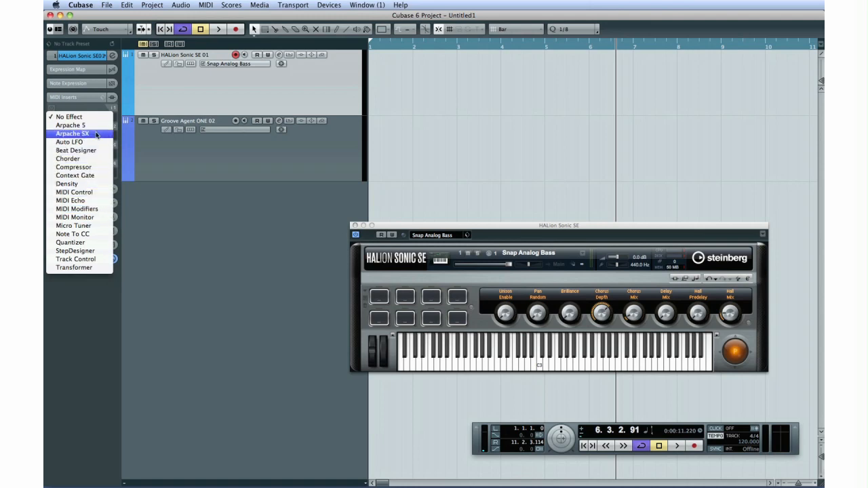
left_click(96, 127)
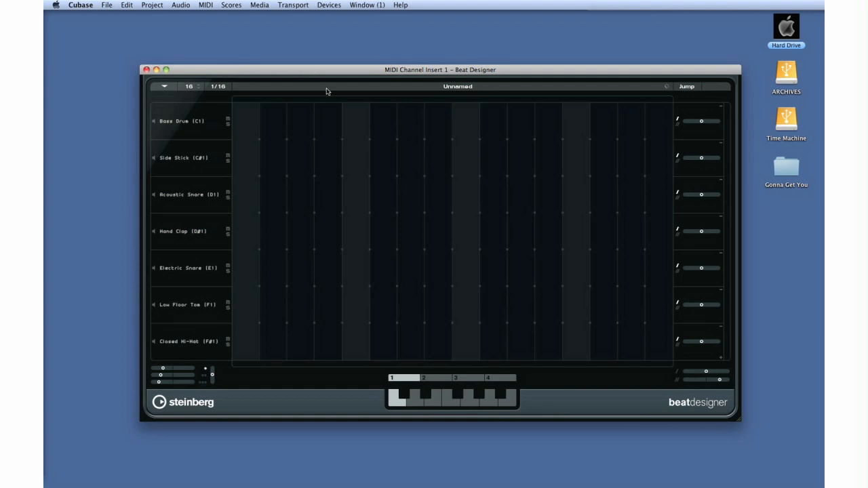
Enter Acoustic Snare hits on steps 2, 4 and 6, and Hand Clap hits on steps 5 and 7.
left_click(276, 204)
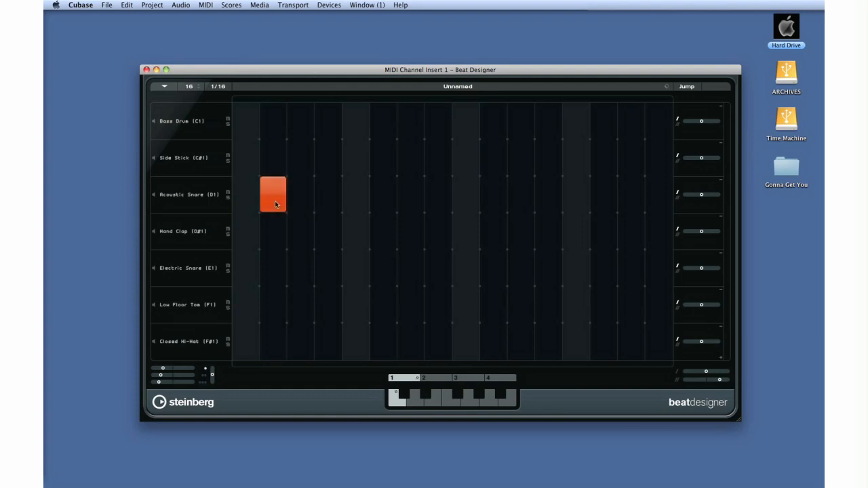
left_click(323, 203)
left_click(384, 205)
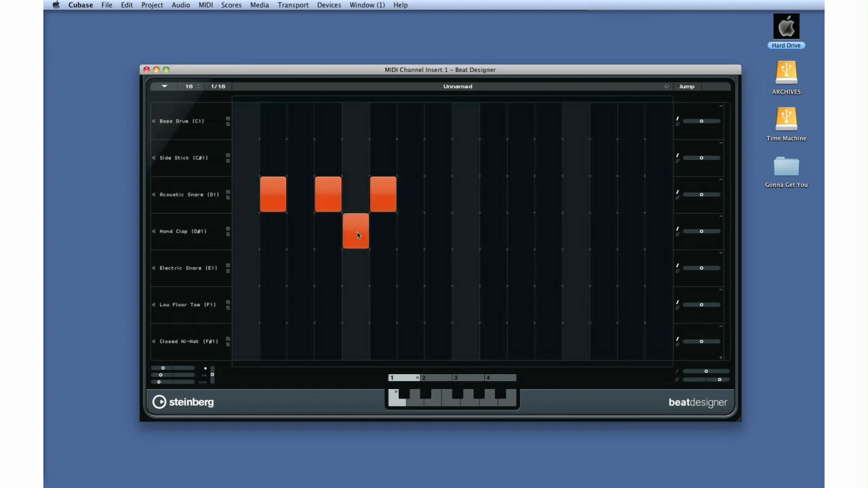
left_click(409, 241)
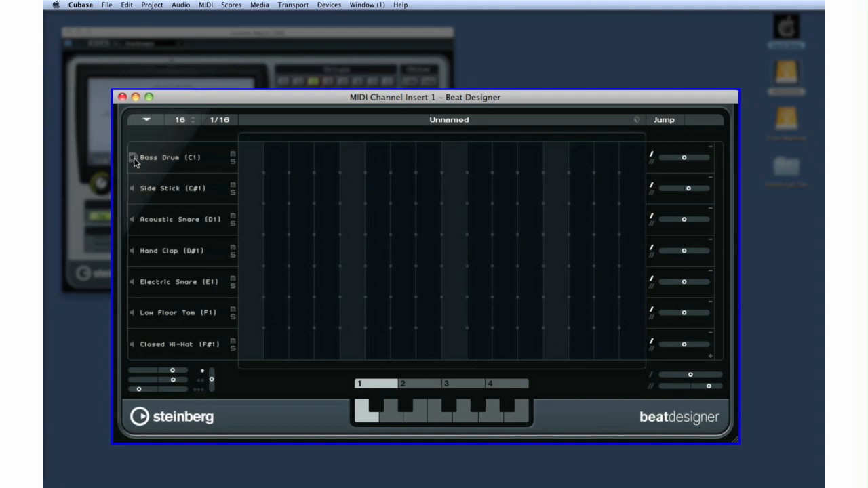
Switch the Bass Drum (C1) lane to Open Hi-Hat (A#1) and shift that lane's timing offset earlier.
left_click(200, 160)
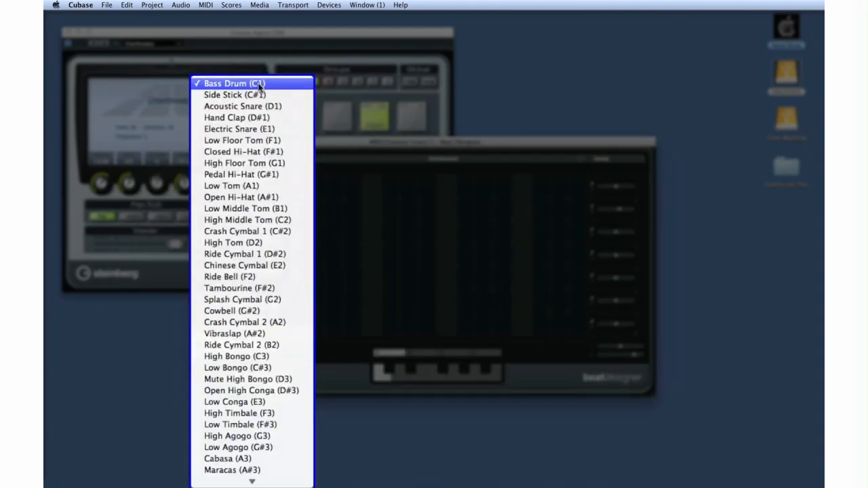
left_click(258, 196)
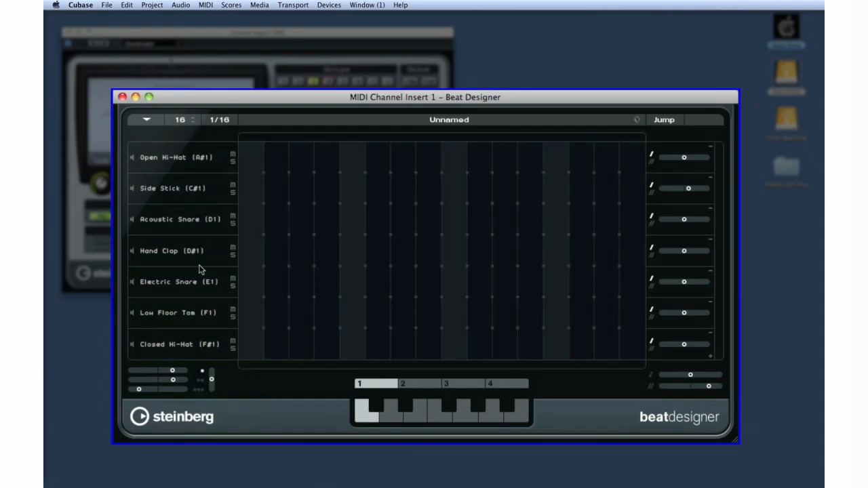
left_click_drag(684, 158, 667, 159)
Remove the Open Hi-Hat lane from the pattern.
left_click(711, 149)
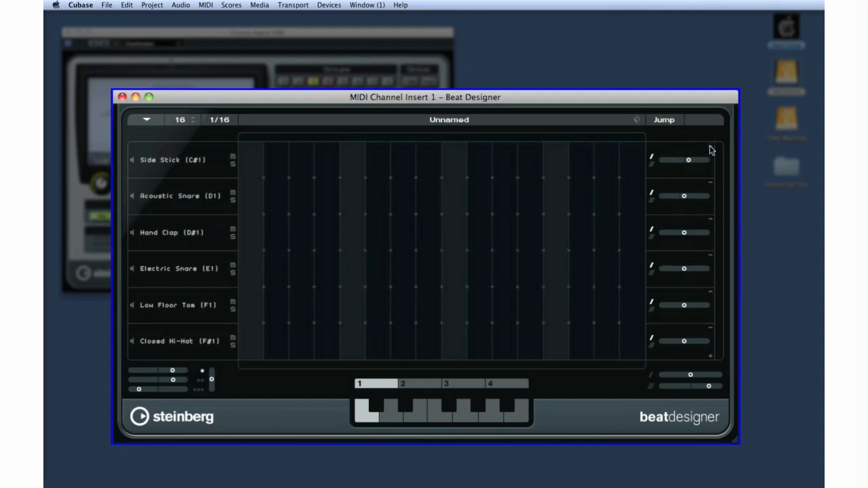
mouse_move(664, 157)
Place a Hand Clap hit on step 5, add flams to it, and shift the second flam position slider lower.
left_click(350, 224)
left_click(349, 234)
left_click(349, 238)
left_click(349, 239)
left_click(349, 244)
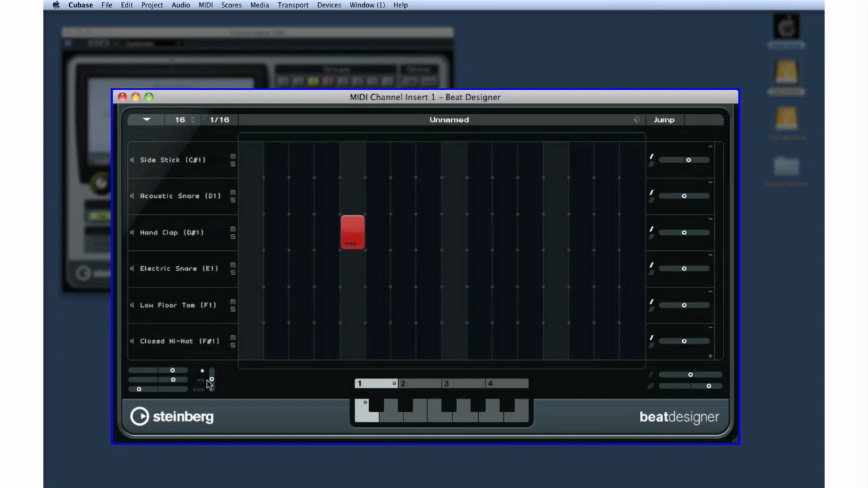
left_click_drag(173, 380, 163, 383)
Load the pattern bank preset "Drum n Bass 175bpm" into the Beat Designer.
left_click(636, 120)
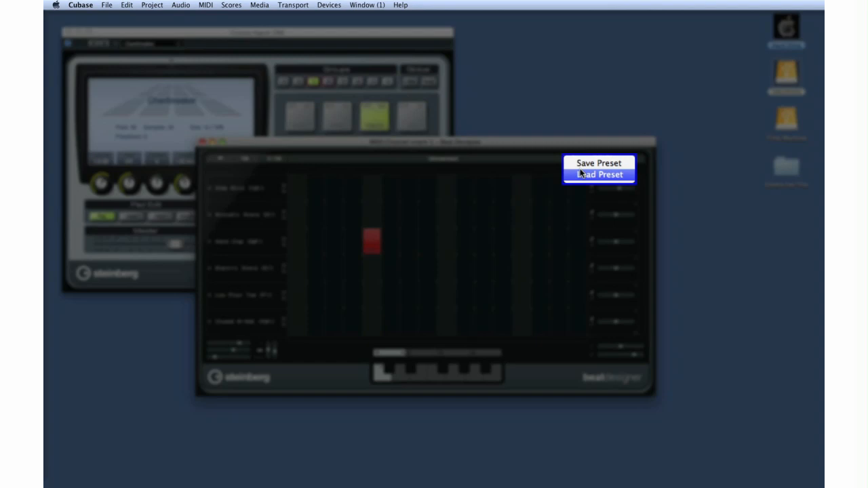
left_click(580, 174)
left_click(395, 185)
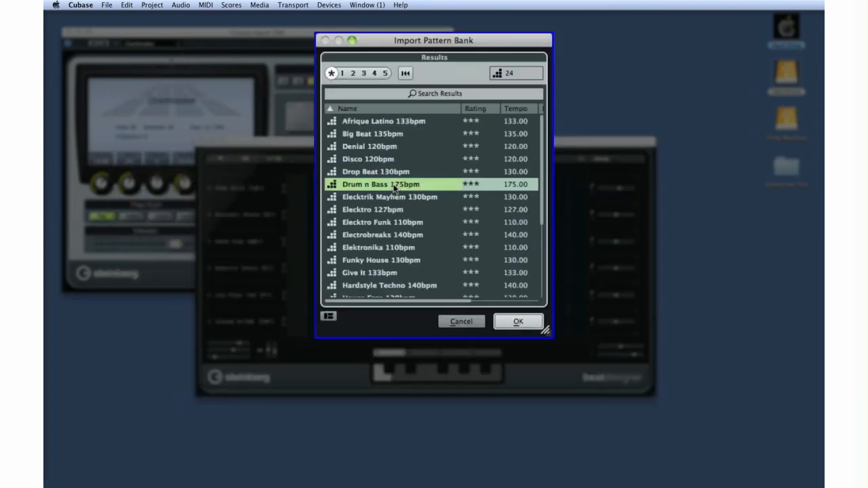
double_click(394, 184)
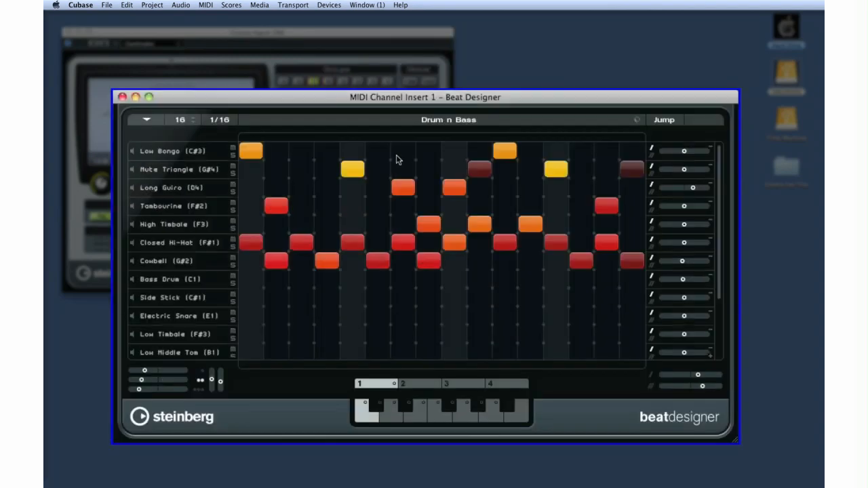
Set the pattern length to 19 steps and the step resolution to 1/32T.
left_click(193, 119)
left_click(193, 118)
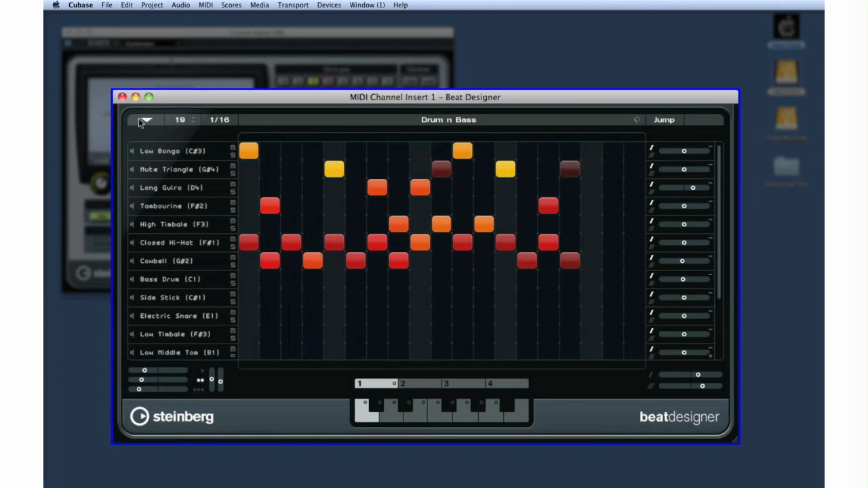
left_click(214, 121)
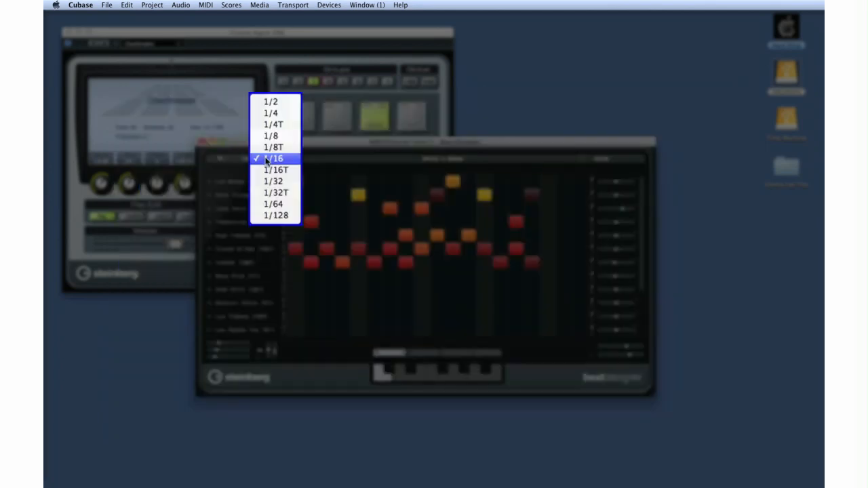
left_click(276, 192)
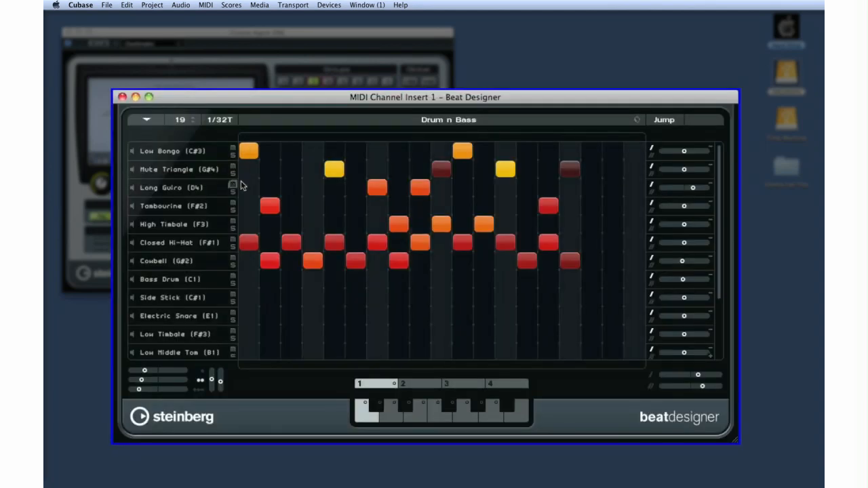
Turn Jump mode on and back off.
left_click(661, 126)
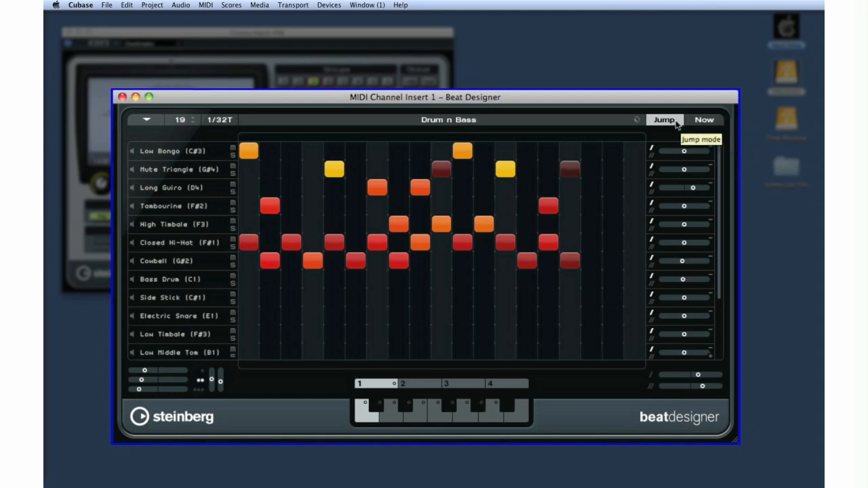
left_click(675, 122)
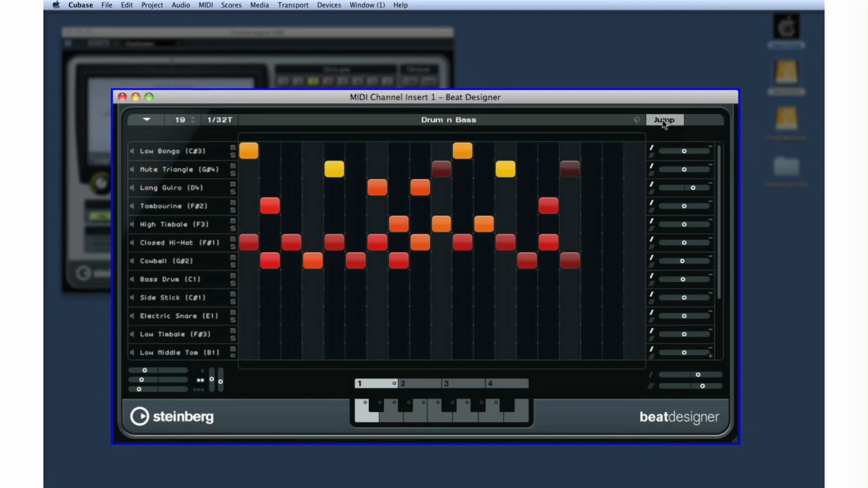
Browse the stored patterns in subbanks 1 and 2, and select the C# pattern of subbank 1.
left_click(384, 420)
left_click(410, 416)
left_click(402, 405)
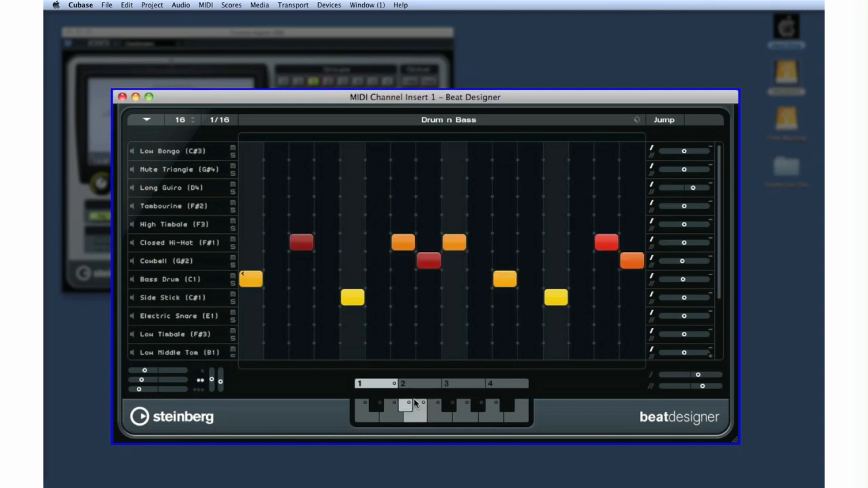
left_click(419, 389)
left_click(387, 384)
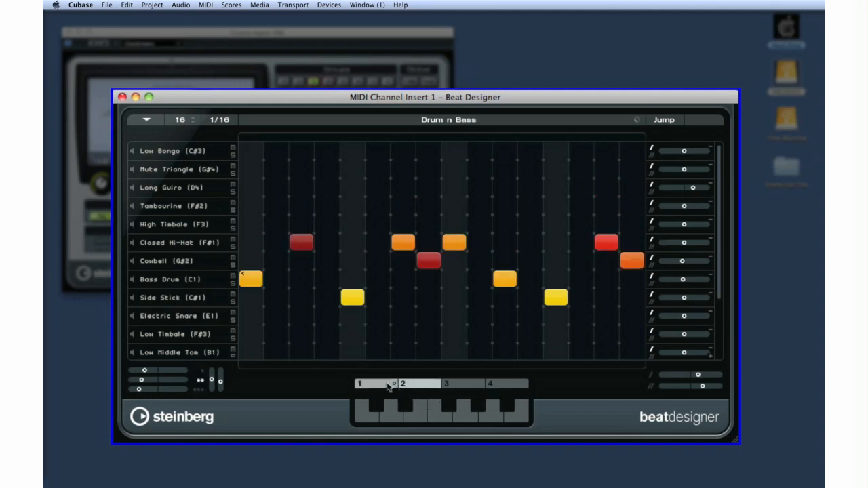
left_click(377, 405)
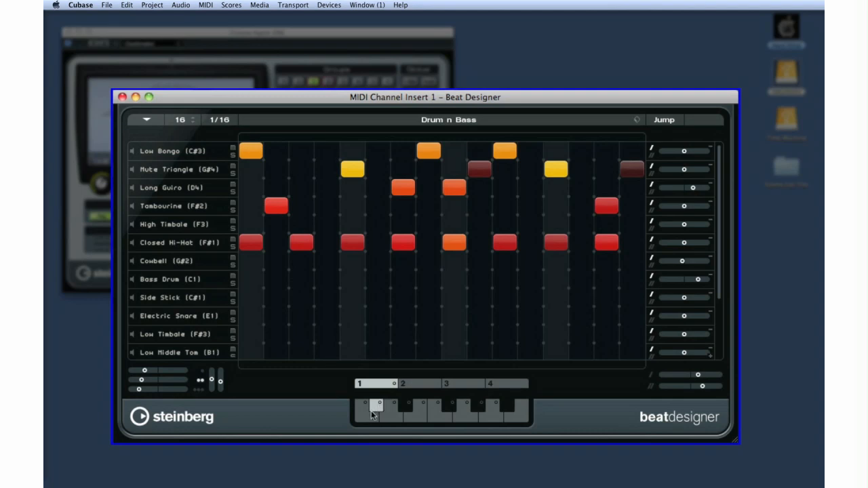
left_click(148, 120)
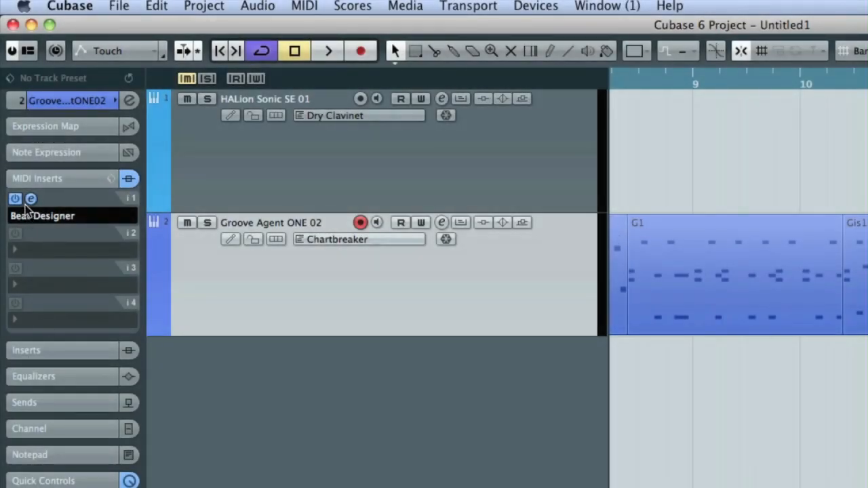
Play the project and select the F# pattern of subbank 2 in the Beat Designer.
left_click(15, 200)
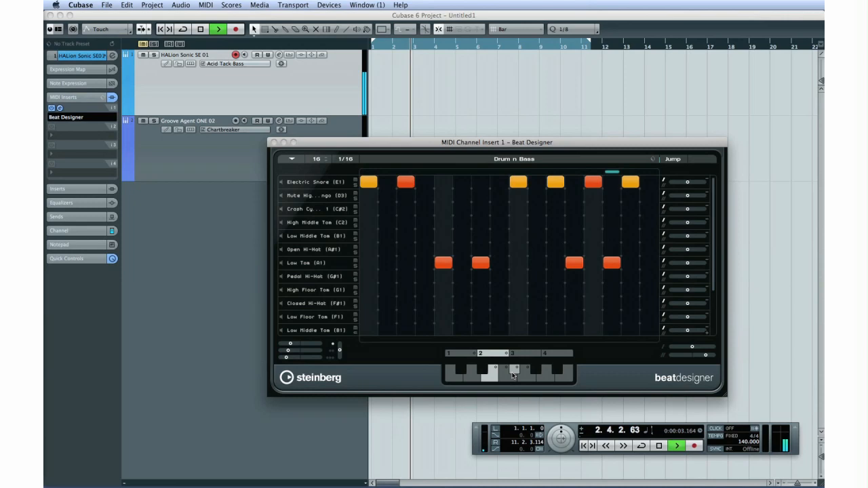
left_click(672, 451)
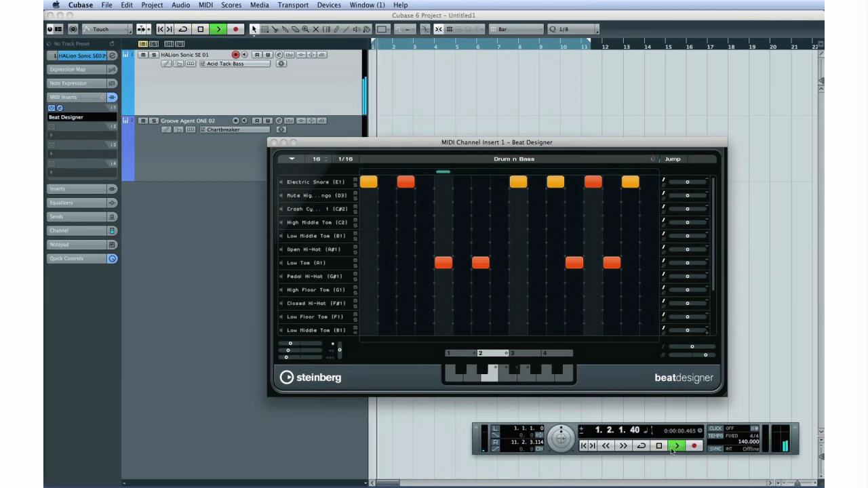
left_click(514, 372)
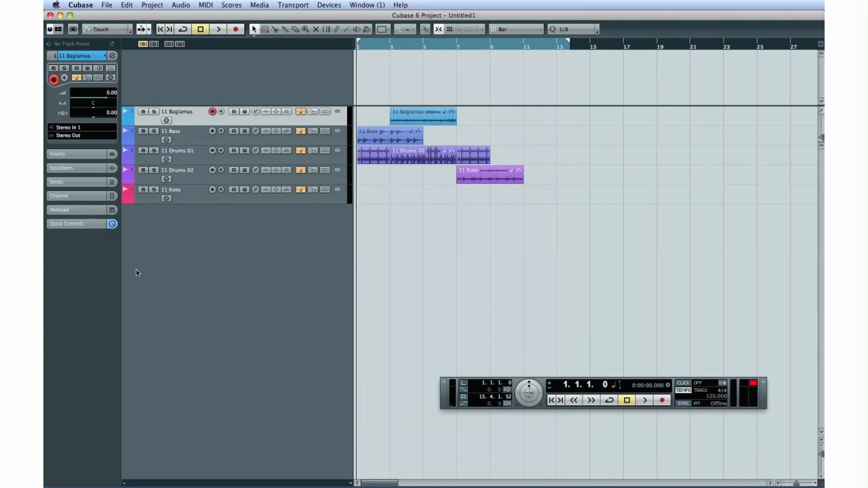
Duplicate the 11 Bass event twice and the last event on the 11 Drums 01 track once.
left_click(371, 137)
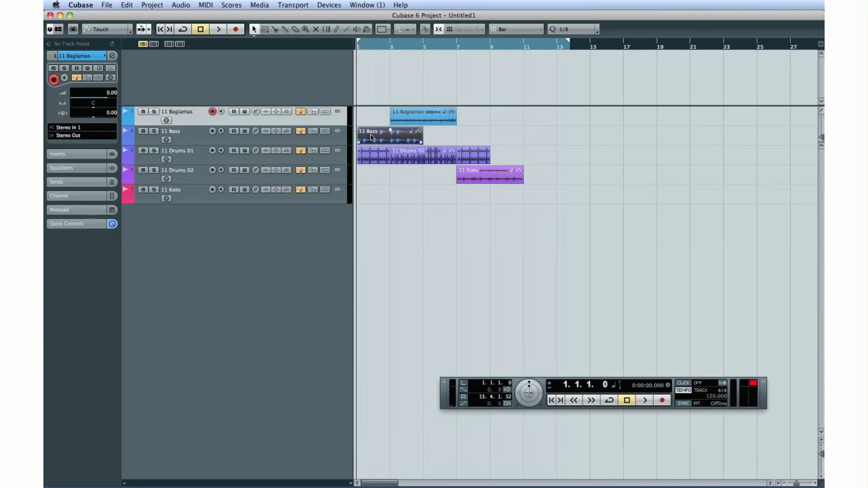
key("super+d")
key("super+d")
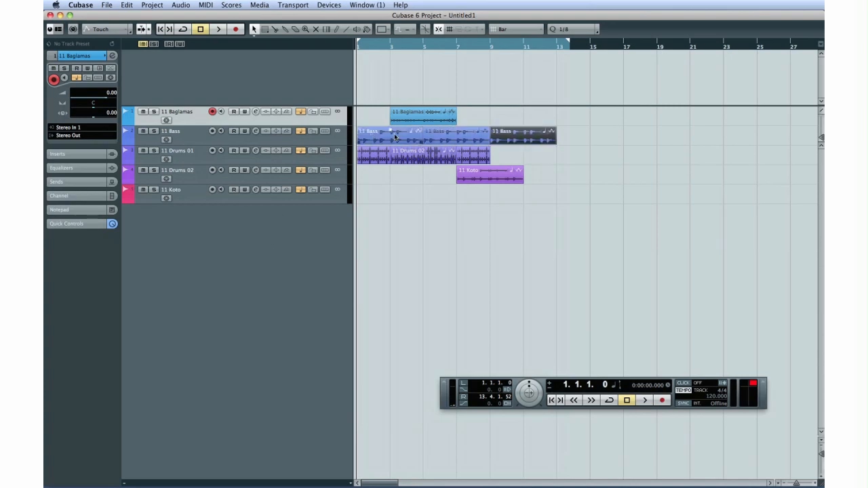
left_click(477, 151)
Duplicate the 11 Baglamas event twice and the 11 Koto event once.
key("super+d")
left_click(448, 118)
key("super+d")
key("super+d")
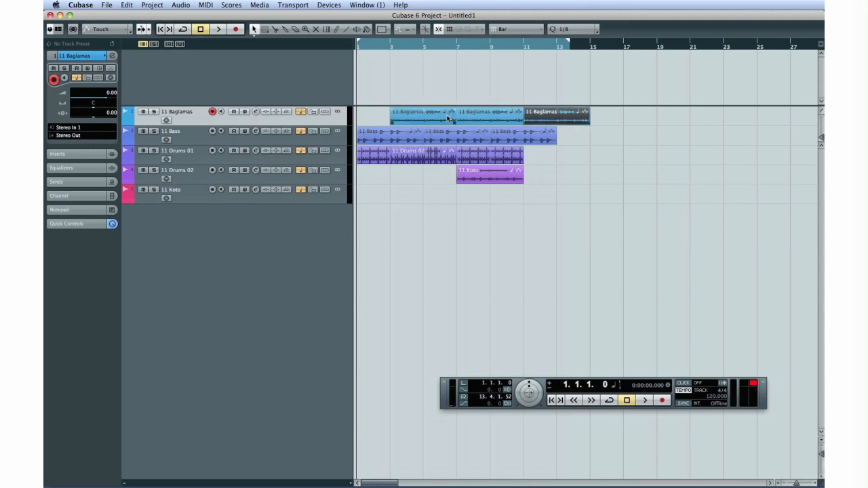
left_click(501, 182)
key("super+d")
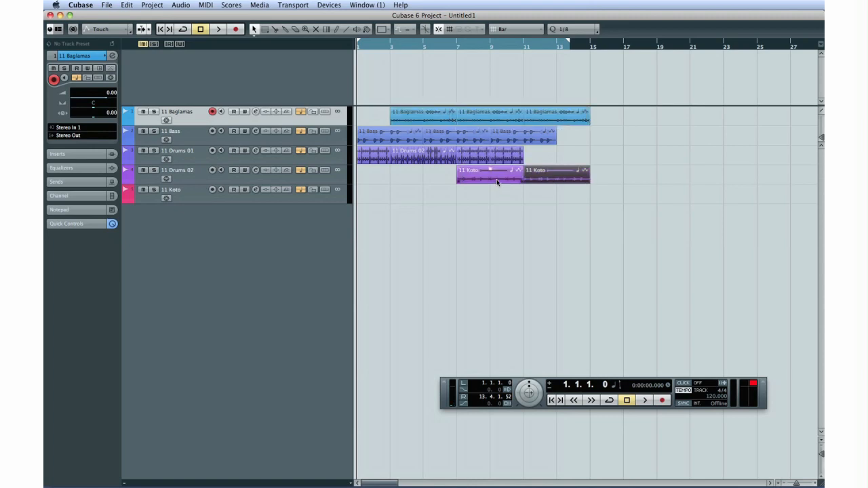
Add an Arranger track to the project.
left_click(152, 5)
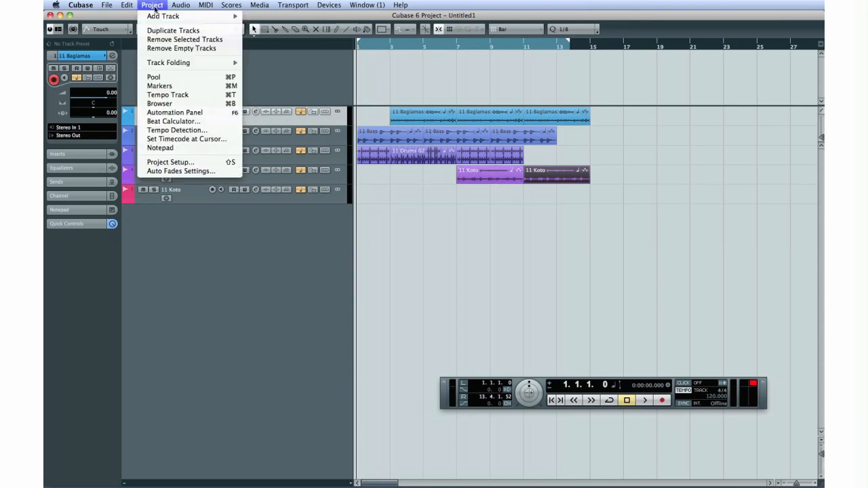
mouse_move(156, 15)
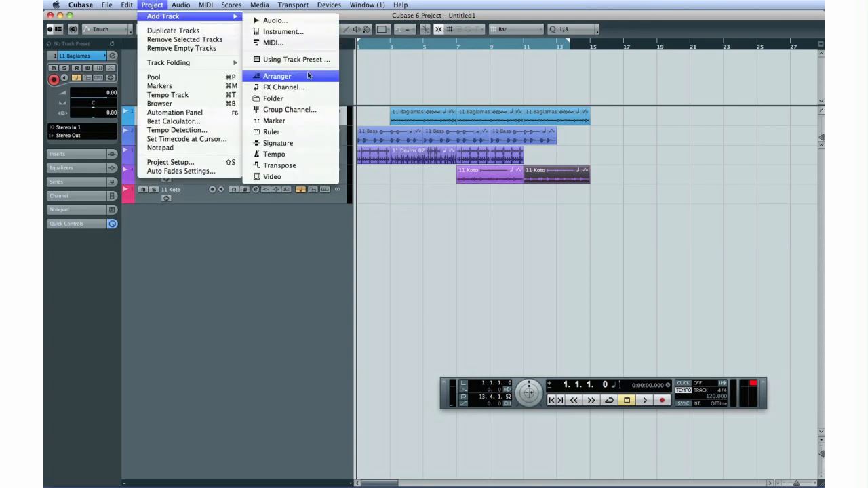
left_click(307, 73)
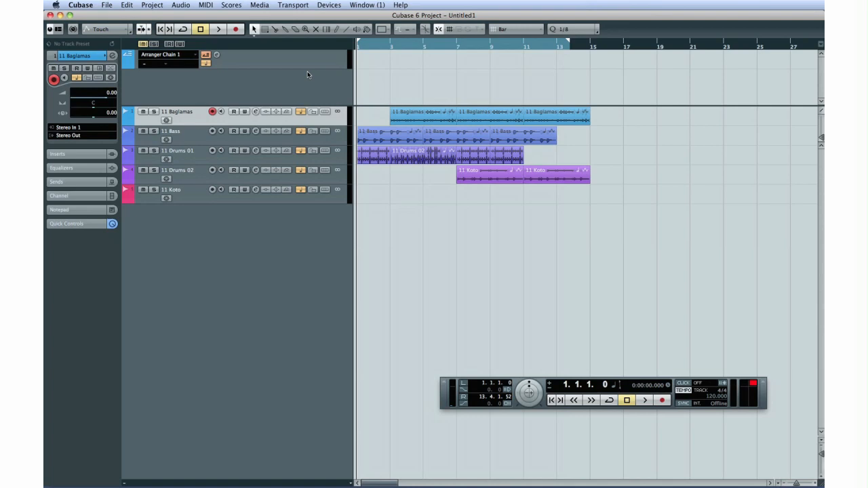
Draw four consecutive arranger events on the Arranger track, starting at bars 1, 3, 7 and 11 and ending at bar 13.
left_click(335, 30)
left_click_drag(360, 53, 391, 56)
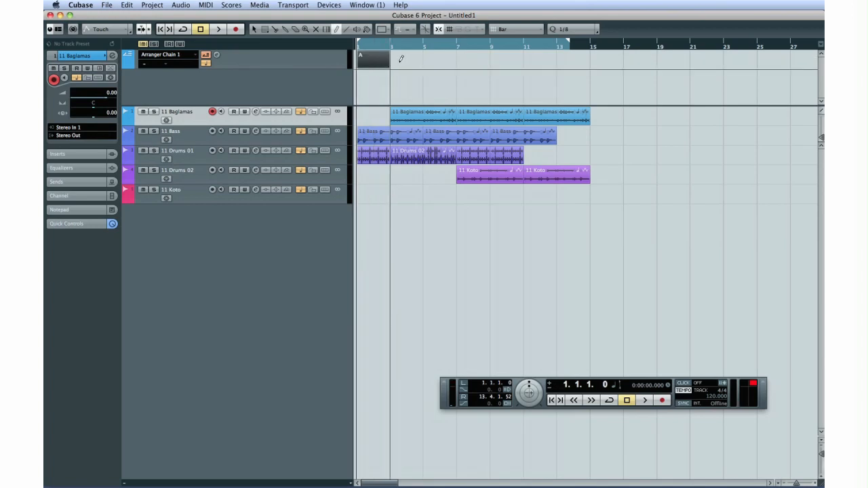
mouse_move(396, 59)
left_mouse_down()
mouse_move(563, 57)
mouse_move(551, 57)
left_mouse_up()
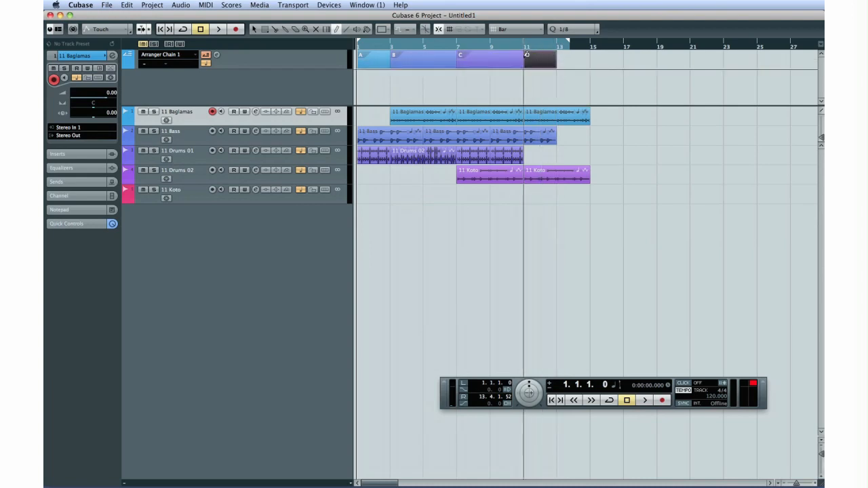
Open the Arranger Editor for Arranger Chain 1.
left_click(206, 55)
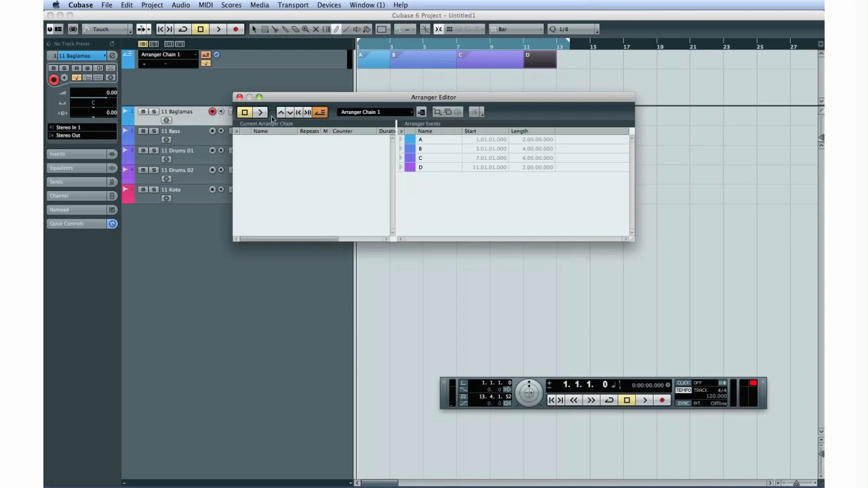
Move the Arranger Editor below the tracks and add arranger event A to the current arranger chain.
left_click(460, 141)
left_click(437, 148)
left_click(433, 156)
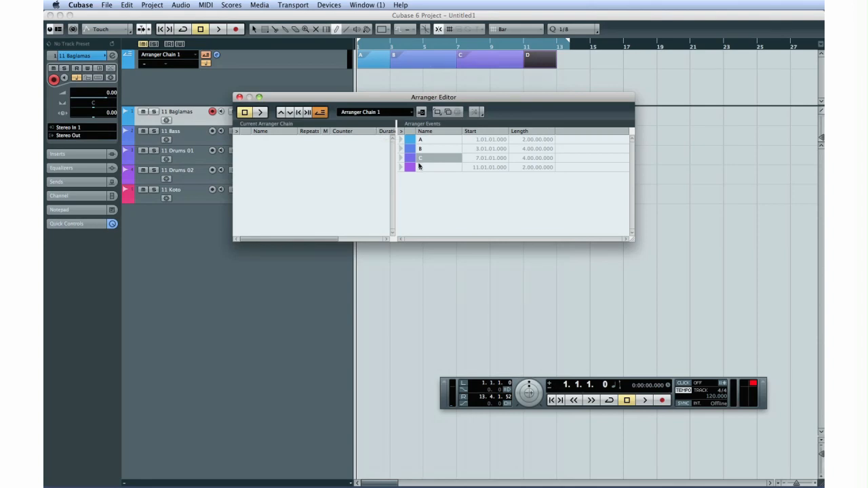
left_click_drag(393, 101, 380, 213)
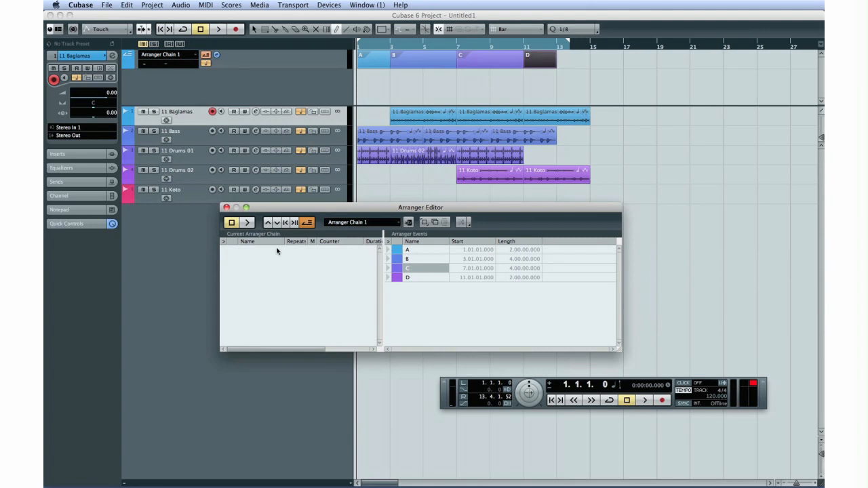
double_click(398, 249)
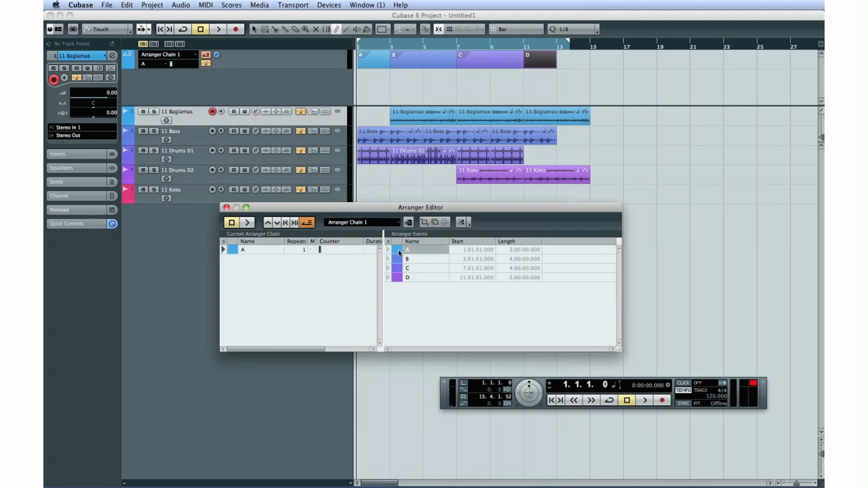
Add further arranger events to the current arranger chain after A, including event D.
right_click(399, 255)
left_click(413, 259)
left_click(404, 269)
scroll(332, 270, "right", 2)
left_click_drag(332, 267, 298, 267)
left_click_drag(401, 278, 324, 271)
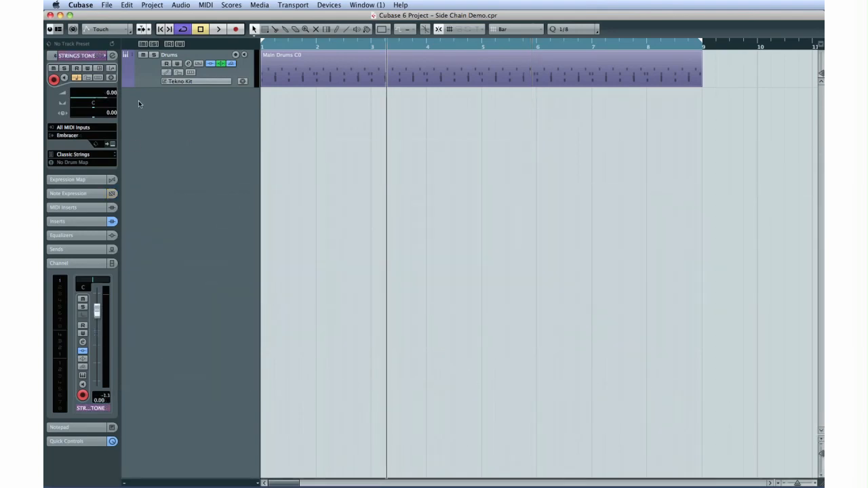
Load the Compressor dynamics plug-in into the first insert slot of the BASS TONE track in the Side Chain Demo project.
left_click(142, 82)
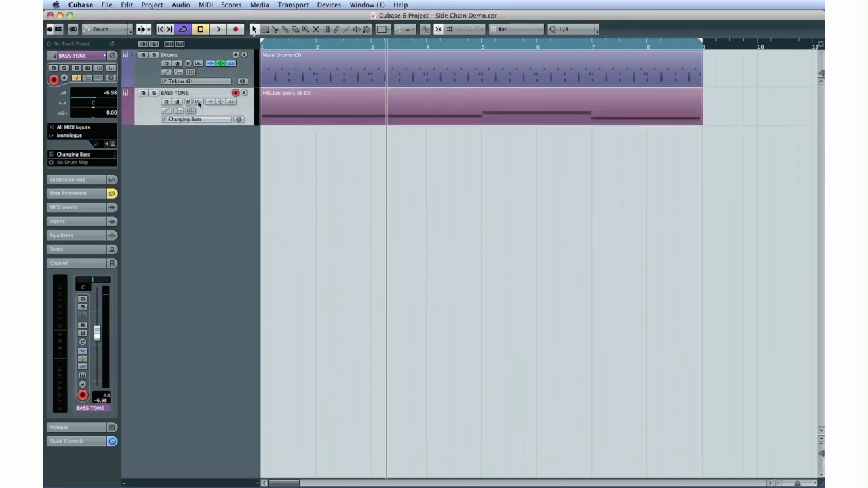
left_click(188, 102)
left_click(266, 209)
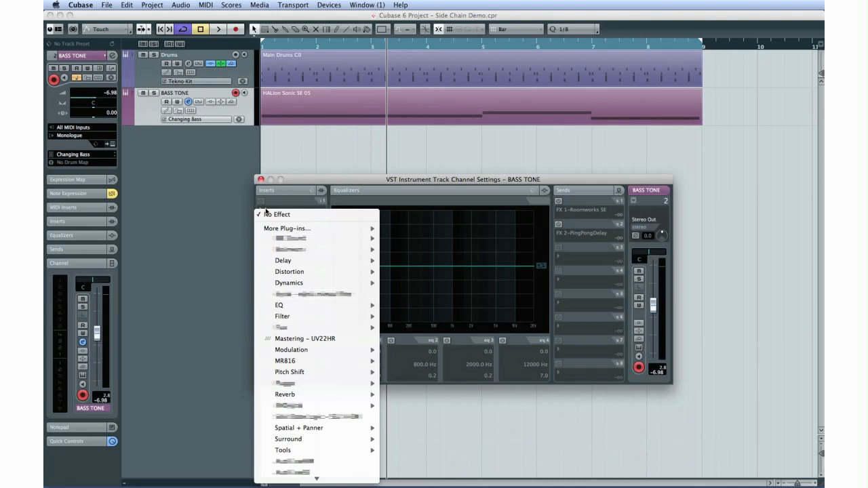
mouse_move(329, 284)
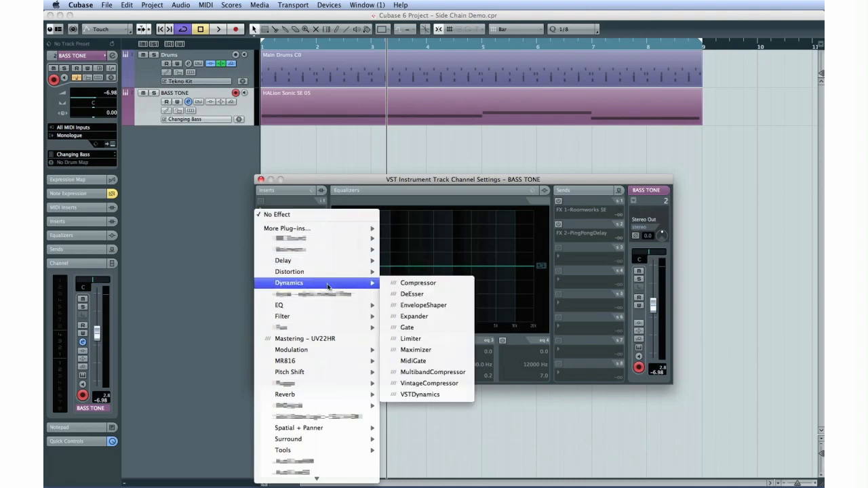
left_click(399, 285)
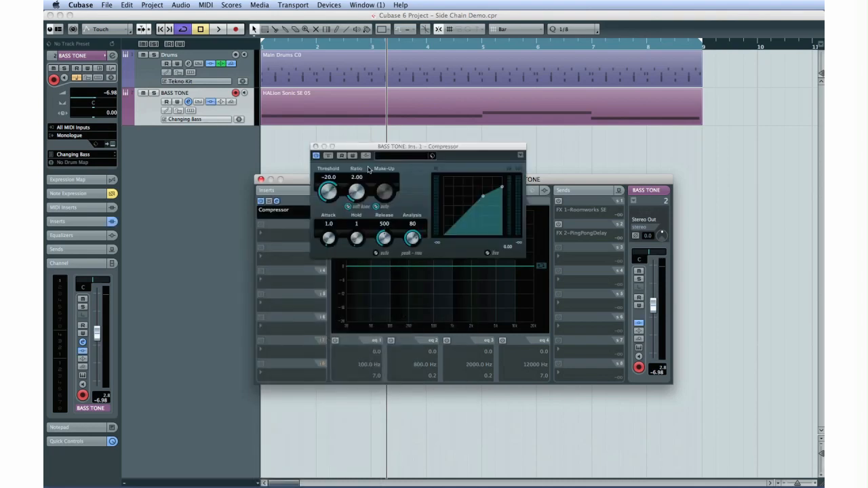
Activate side-chaining on the BASS TONE compressor, then close the plug-in and channel settings windows.
left_click(366, 156)
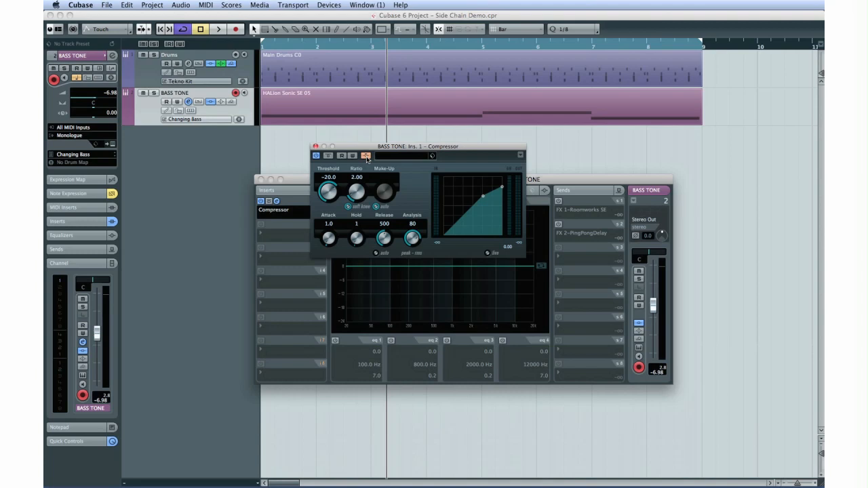
left_click(316, 148)
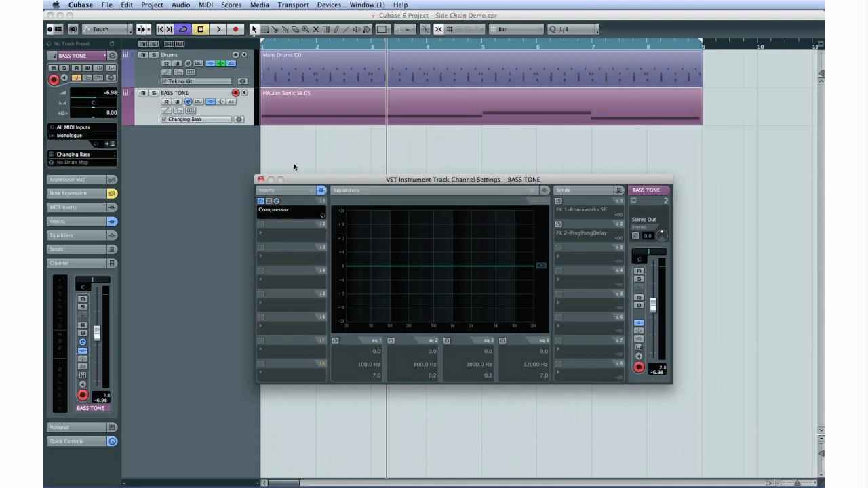
left_click(259, 179)
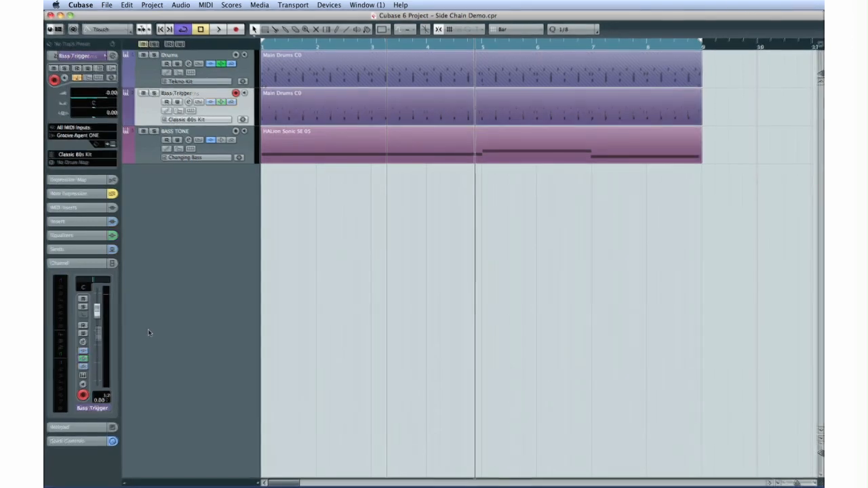
Route the Bass Trigger track's first send to the BASS TONE compressor side-chain and activate it with a send level of 6.02.
left_click(188, 101)
left_click(569, 213)
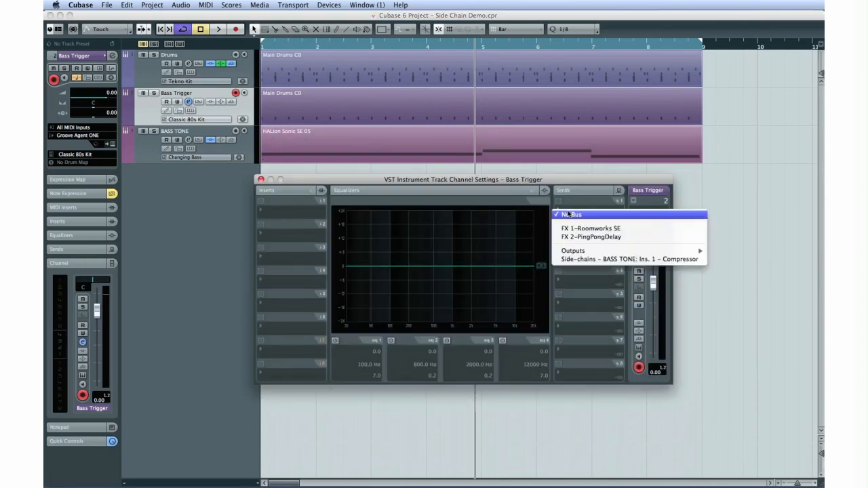
left_click(611, 259)
left_click(559, 201)
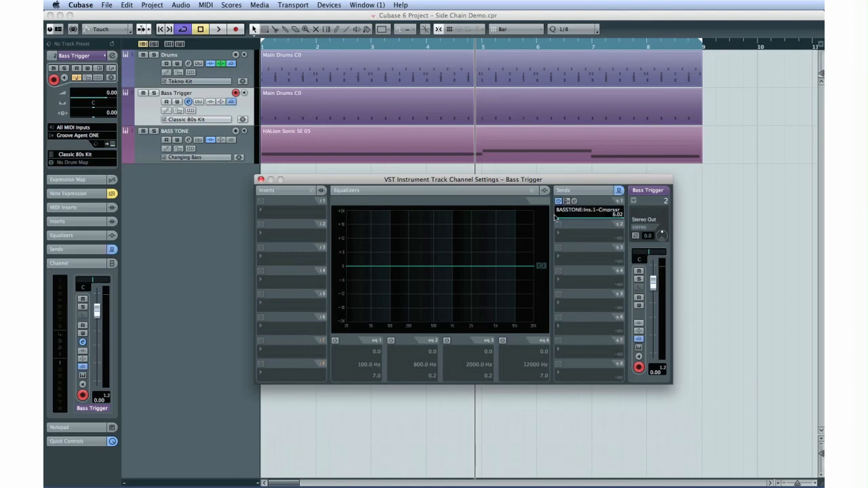
left_click(261, 181)
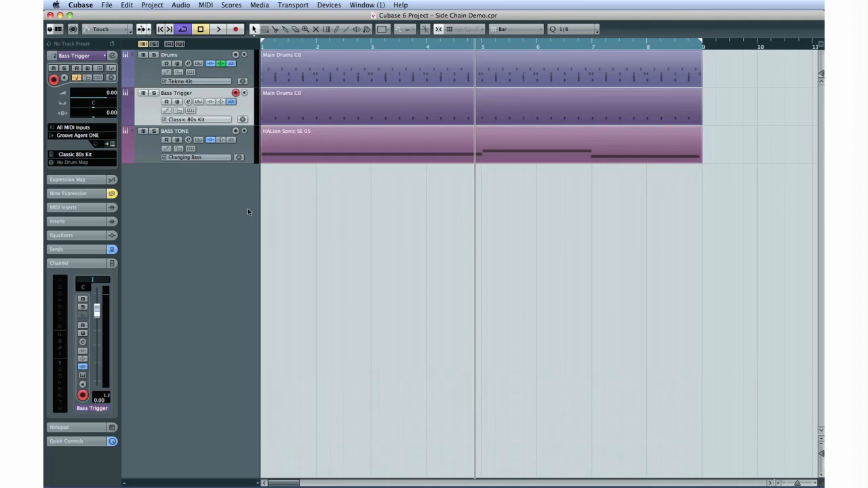
Play back the project briefly to hear the side-chained bass.
key("space")
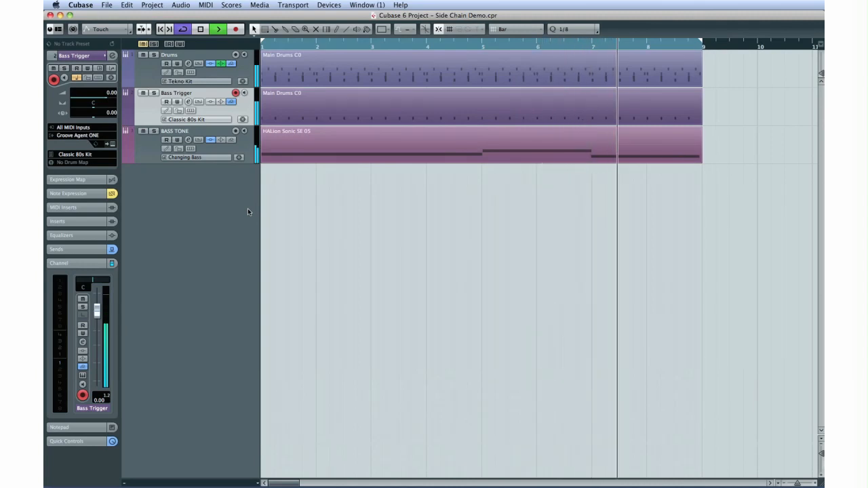
key("space")
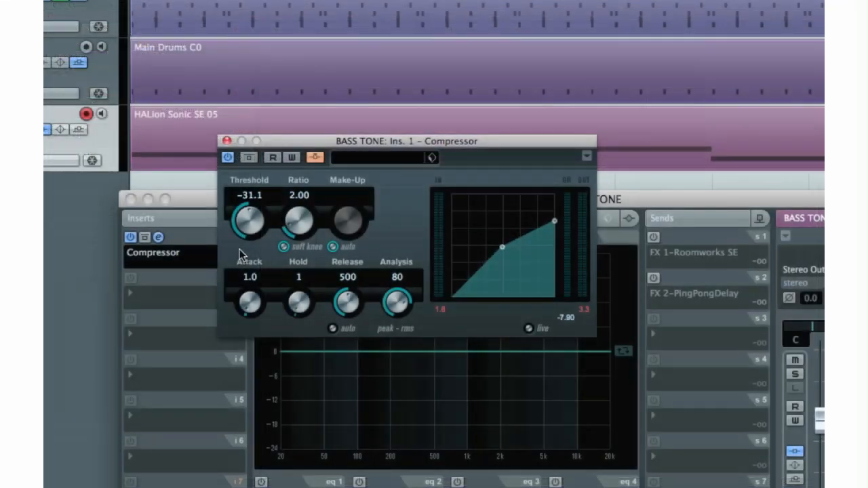
Set the BASS TONE compressor's threshold to -40.1, ratio to 5.11 and make-up to 13.4, with soft knee and auto make-up off.
left_click_drag(239, 249, 244, 254)
left_click_drag(299, 203, 284, 151)
left_click(333, 248)
left_click(281, 248)
left_click_drag(342, 220, 320, 106)
Set the BASS TONE compressor's attack to 39.0, release to 233 and analysis to 0.
left_click_drag(249, 298, 243, 234)
left_click_drag(338, 309, 338, 349)
left_click_drag(397, 302, 364, 411)
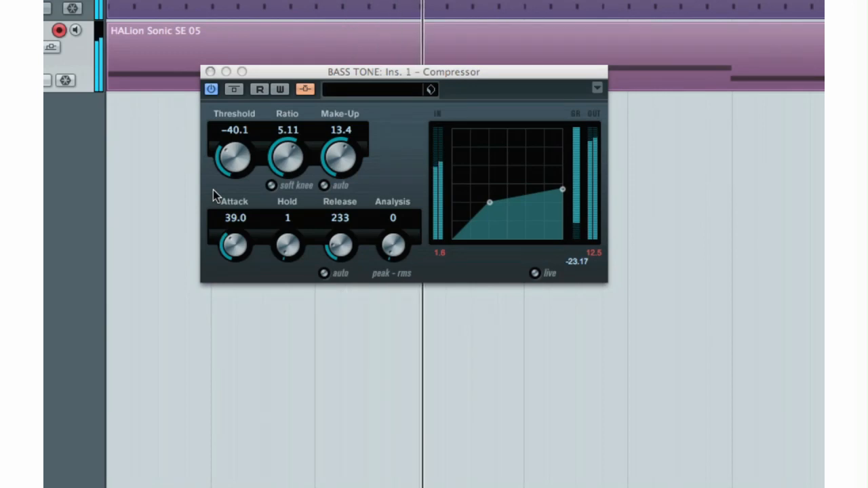
left_click_drag(335, 76, 338, 114)
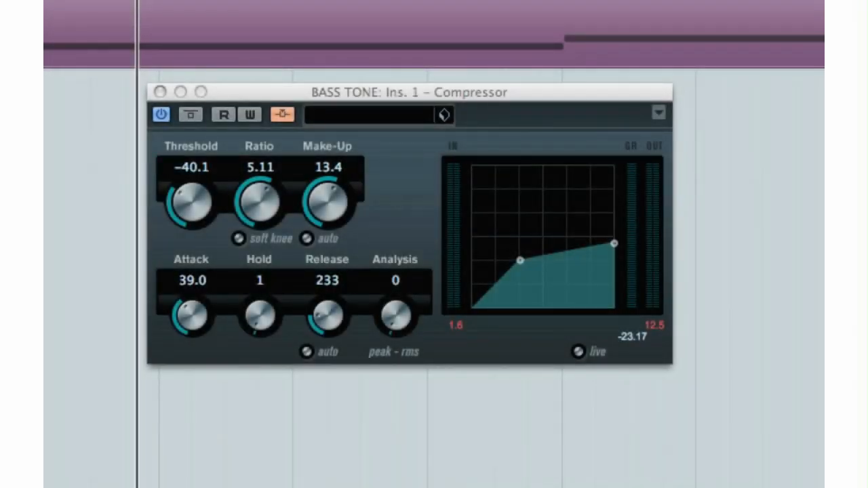
left_click(289, 354)
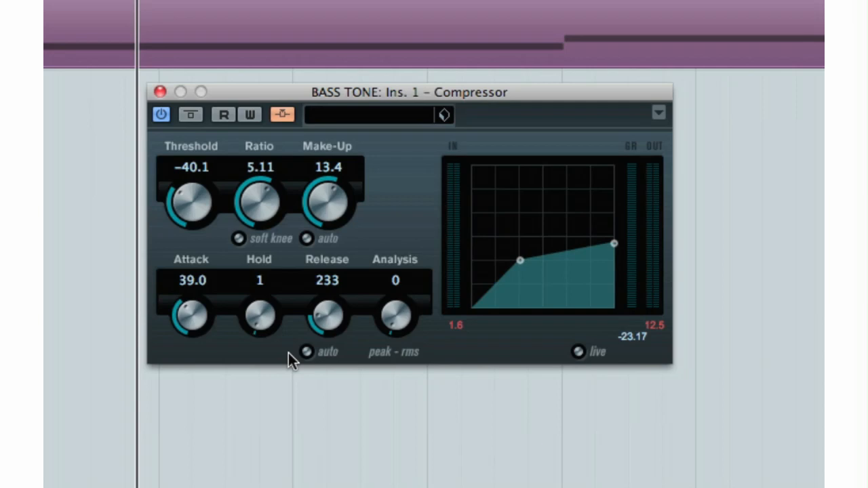
left_click(306, 352)
left_click(306, 353)
left_click(237, 239)
left_click(237, 239)
left_click(302, 238)
left_click(302, 238)
left_click(585, 350)
left_click(585, 351)
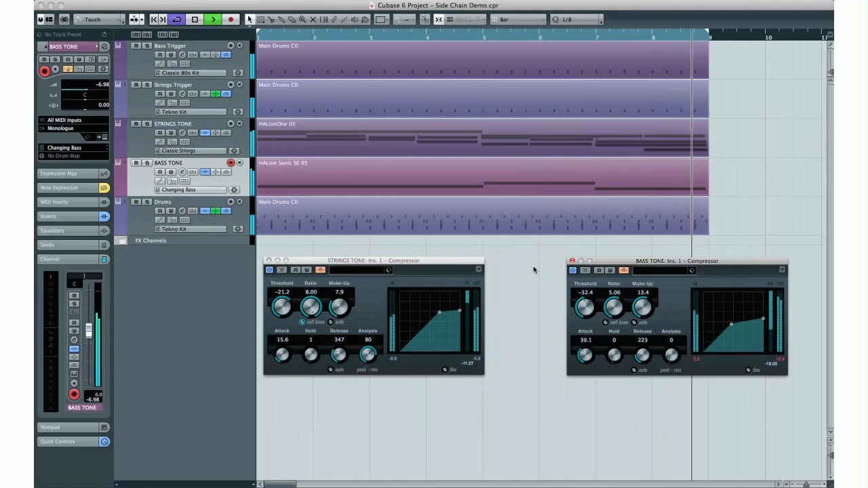
Stop playback of the side-chain demo and show the transport panel in the GGY CH6 project.
key("space")
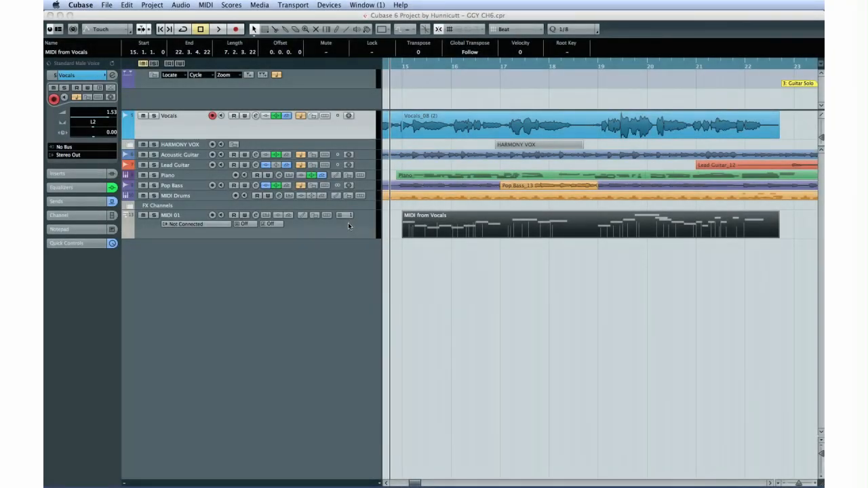
key("F2")
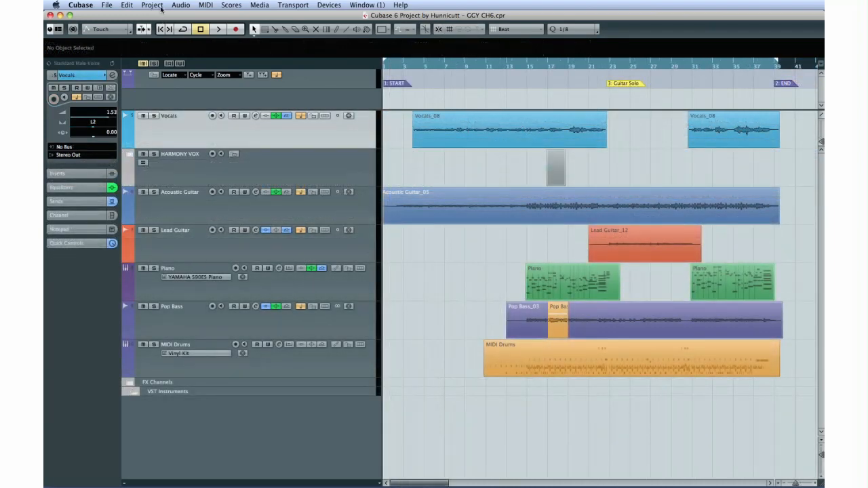
Duplicate the Vocals track.
left_click(152, 5)
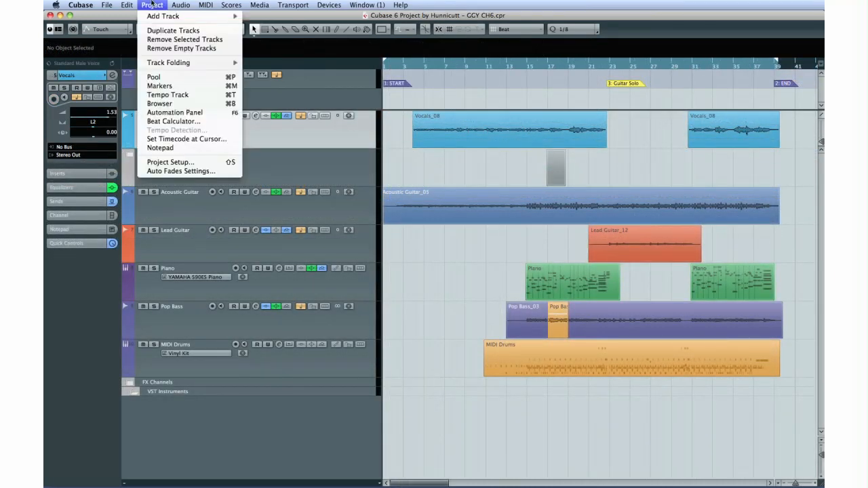
left_click(171, 31)
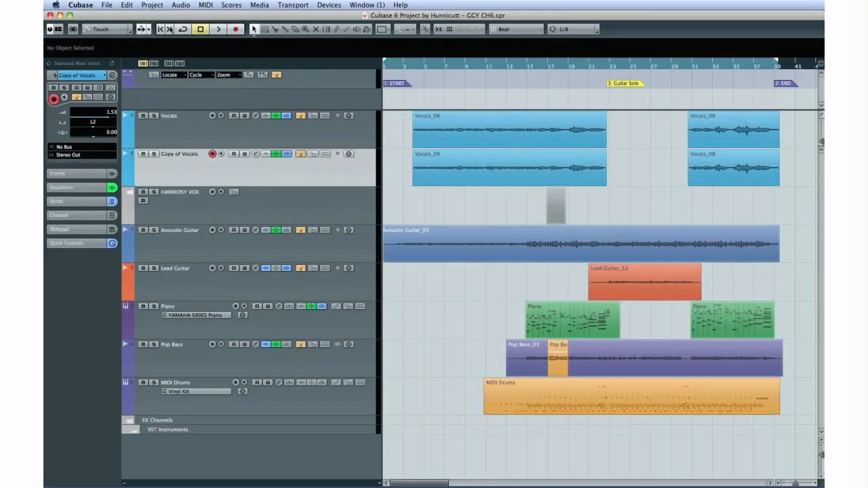
Open the first Vocals_08 event of the copied vocals track in the Sample Editor and enable VariAudio Pitch & Warp.
left_click(428, 174)
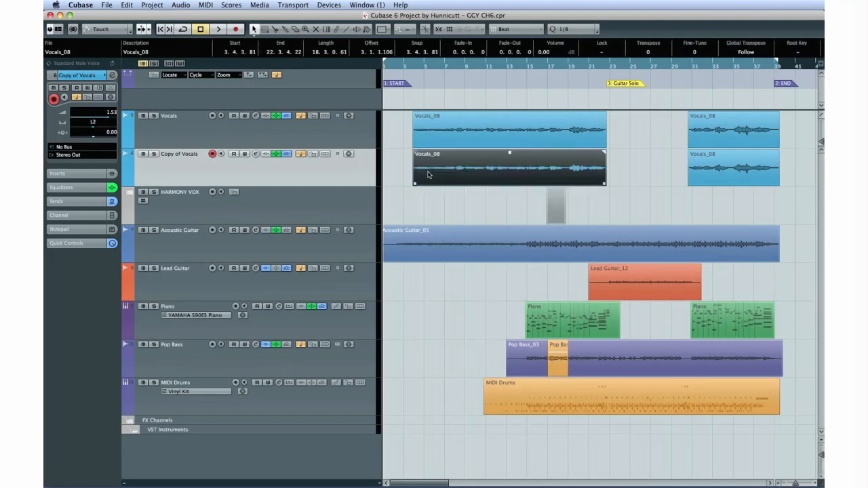
left_click(706, 175)
double_click(515, 176)
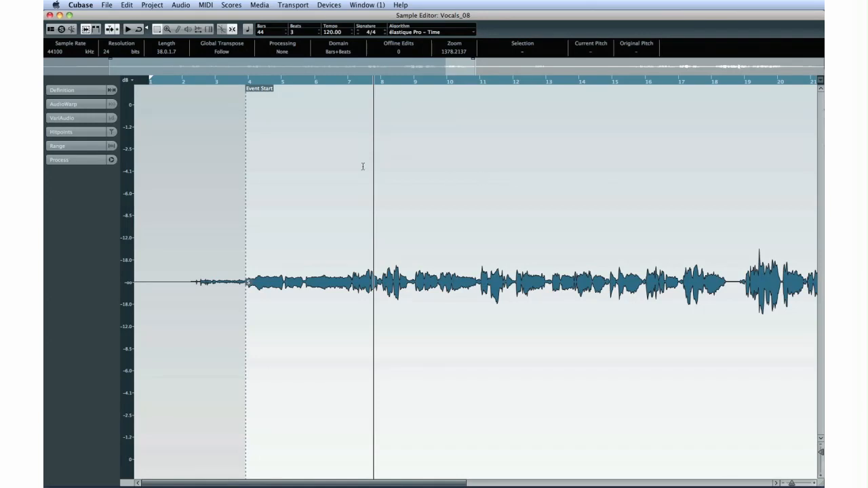
left_click(90, 118)
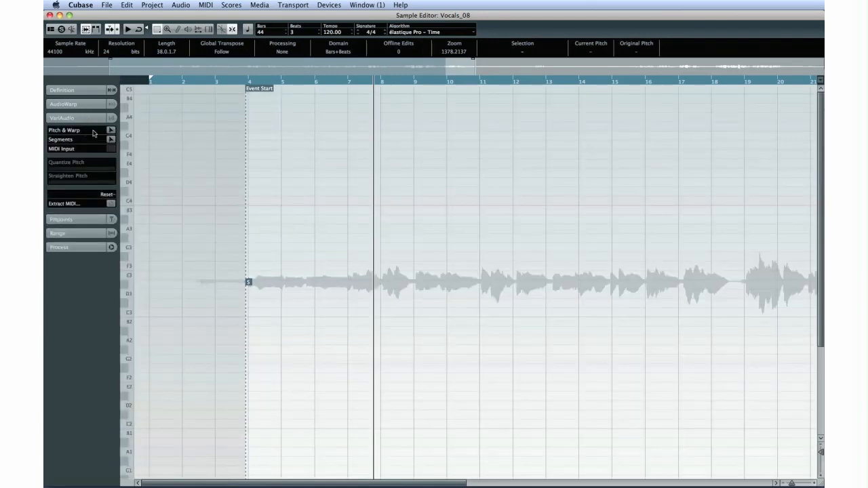
left_click(111, 130)
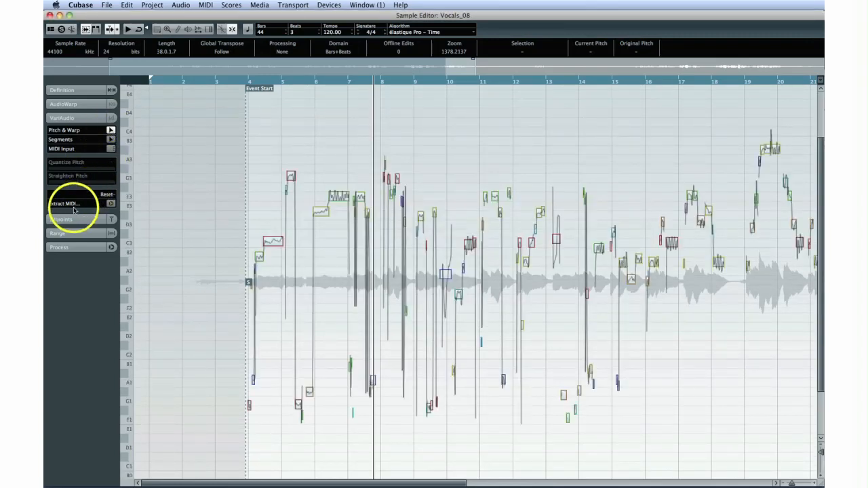
Extract MIDI from the vocal to a new MIDI track, using Notes and NoteExp VST3 Tuning Curve pitch mode and Dynamic Velocity.
left_click(111, 203)
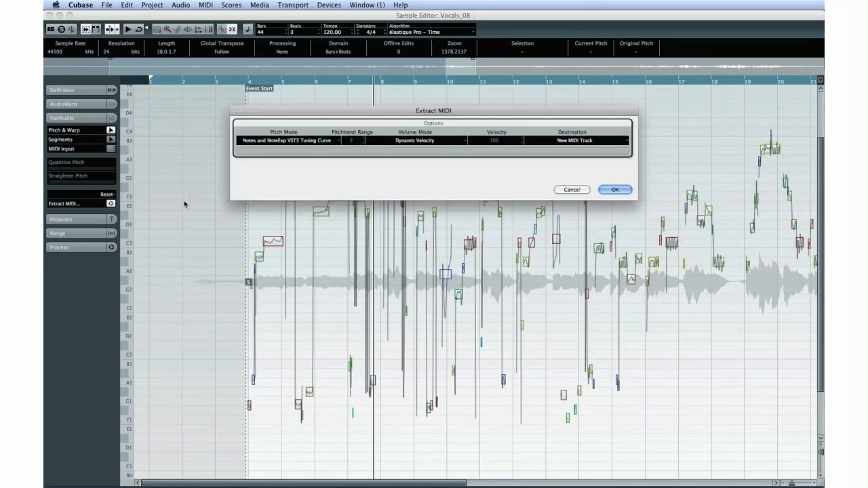
left_click(559, 141)
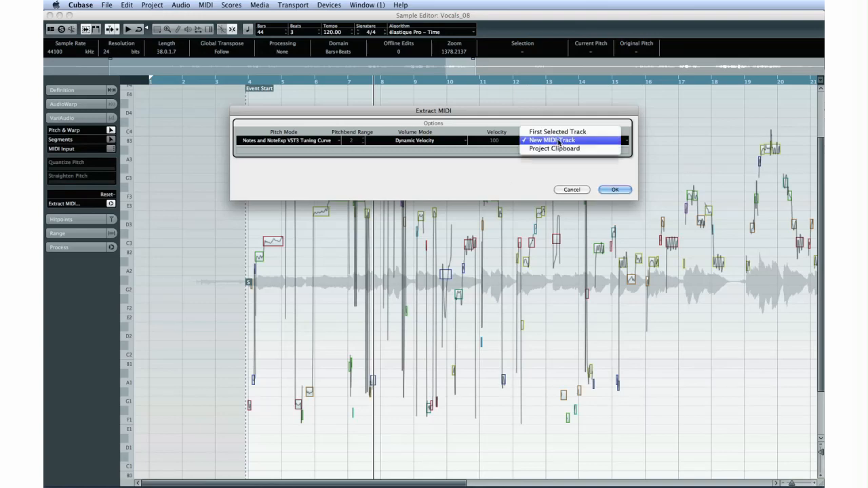
left_click(600, 189)
left_click(603, 190)
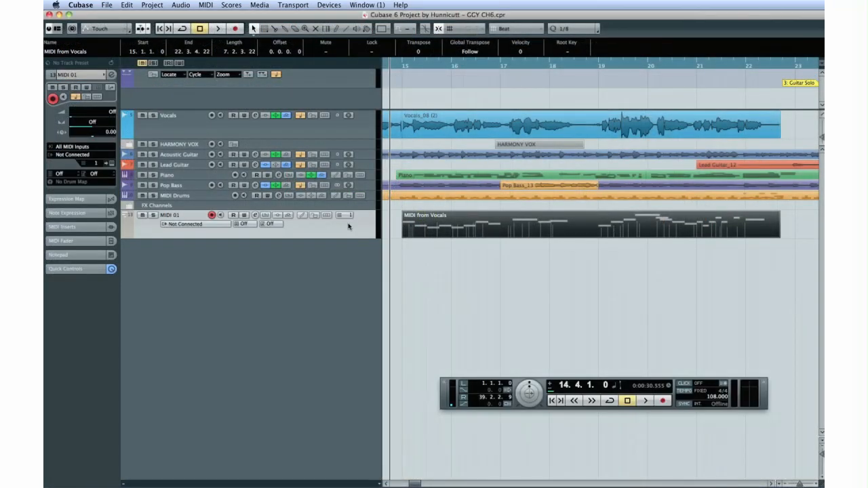
Open the MIDI from Vocals part in the Score Editor and bring up the Score Settings.
left_click(232, 5)
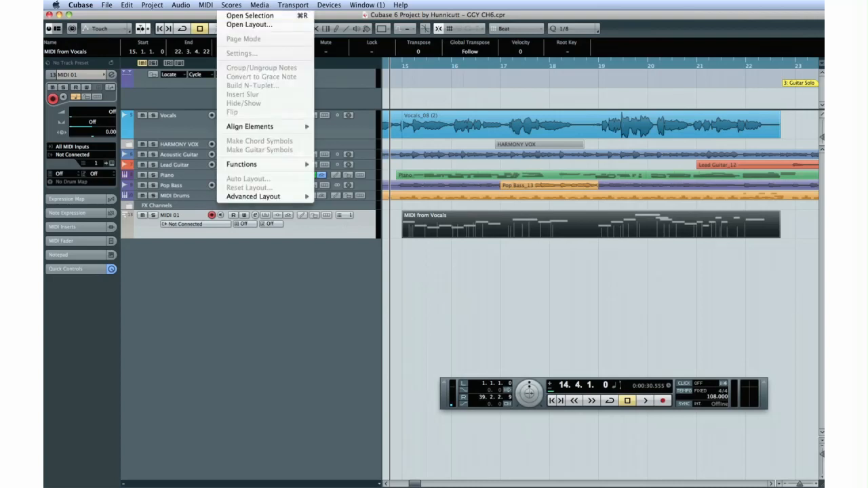
left_click(239, 15)
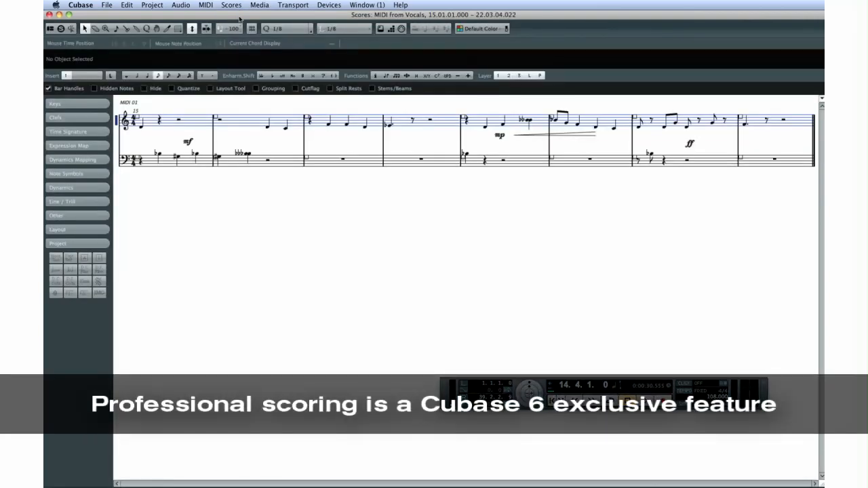
left_click(234, 6)
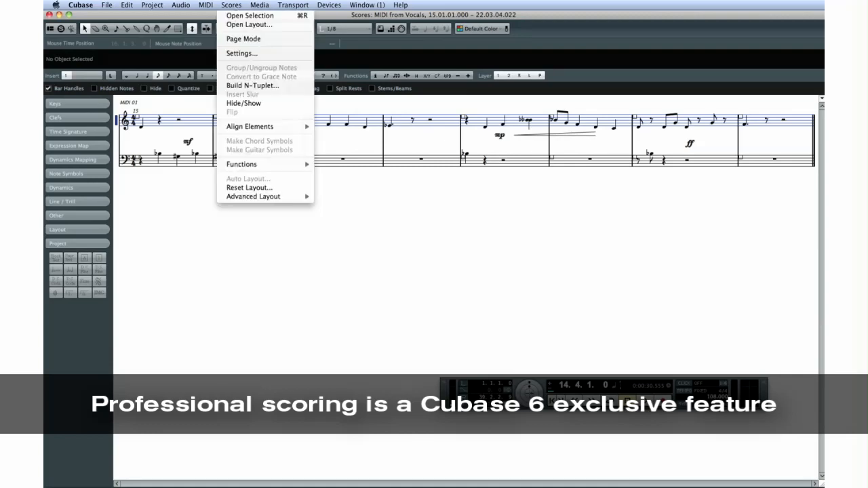
left_click(241, 53)
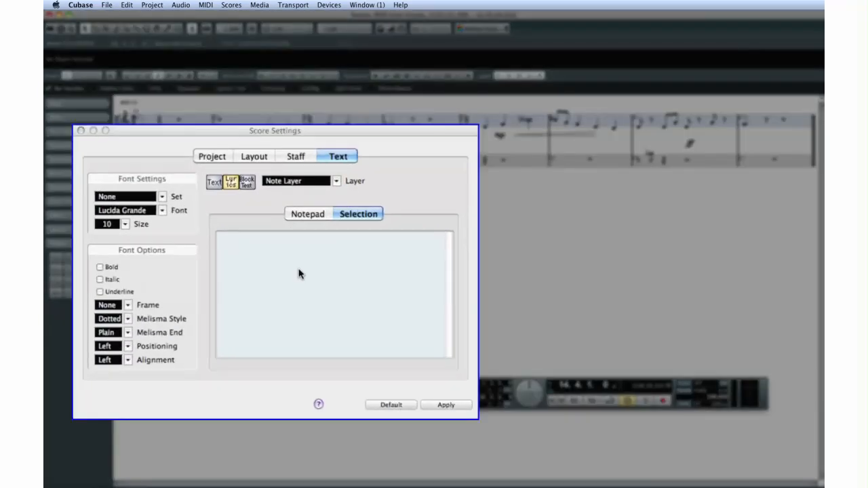
Enter the lyrics "Up Down. her" in the Score Settings text selection.
left_click(299, 270)
type("Up Down.")
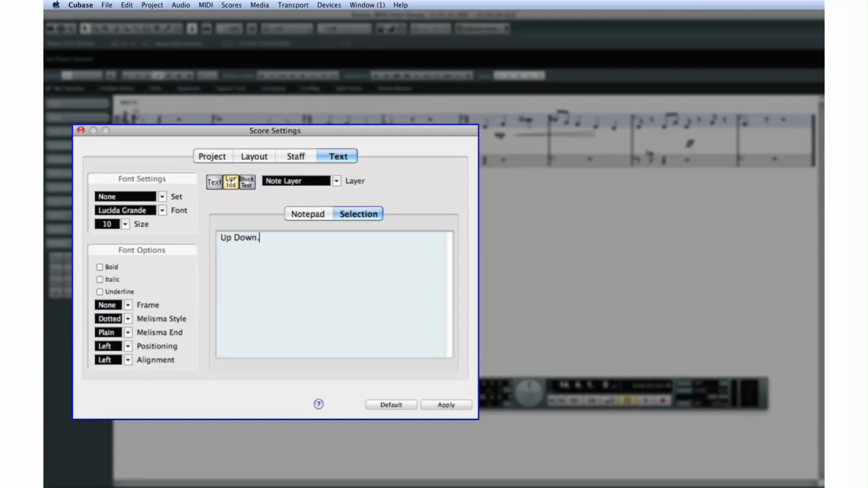
type(" her")
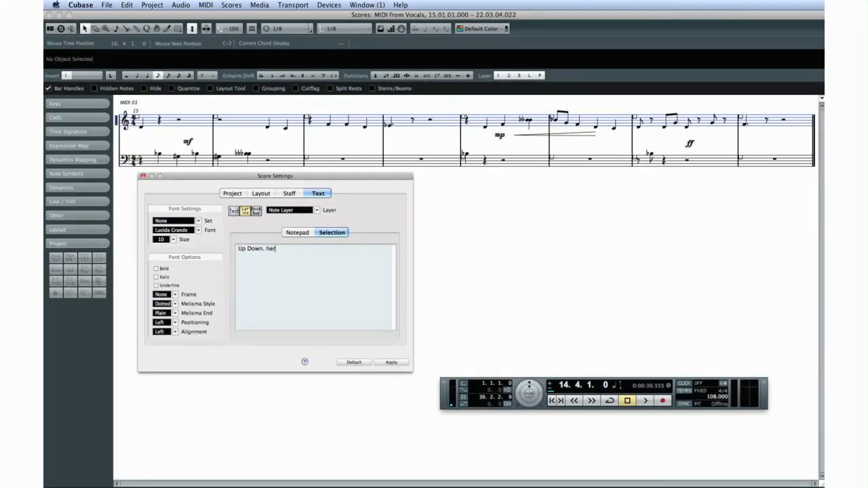